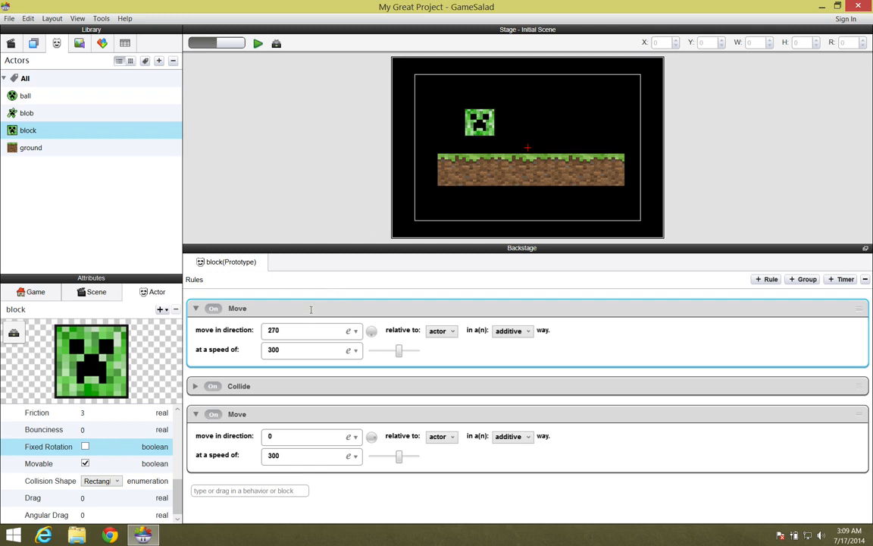
Delete both Move behaviors from the block actor's rules and preview the scene
key(Delete)
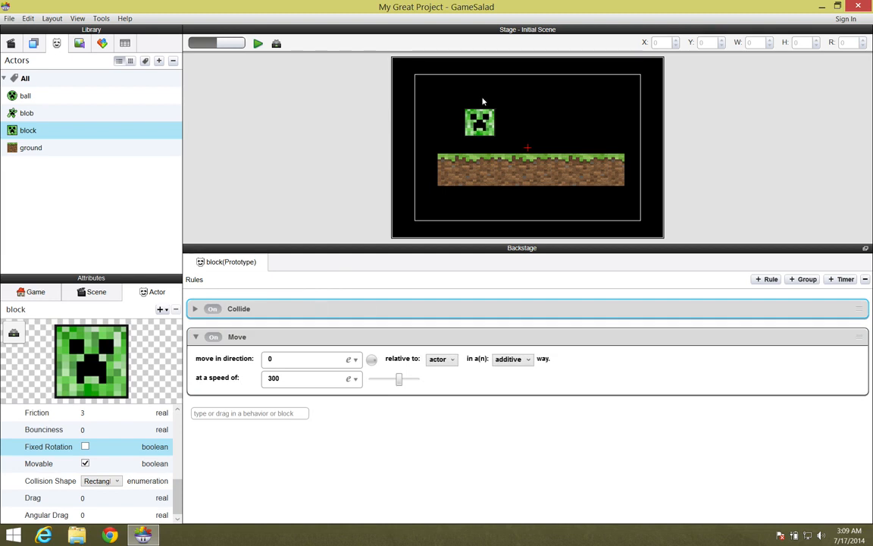
click(273, 339)
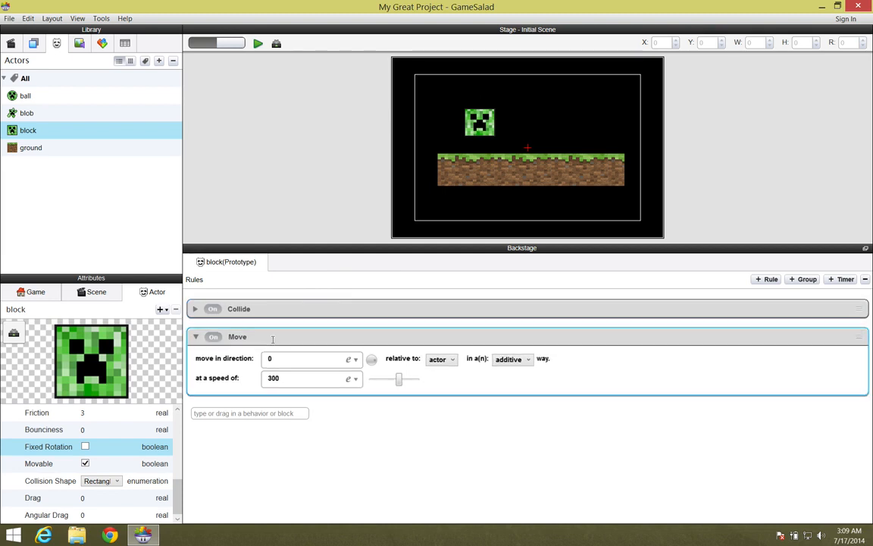
key(Delete)
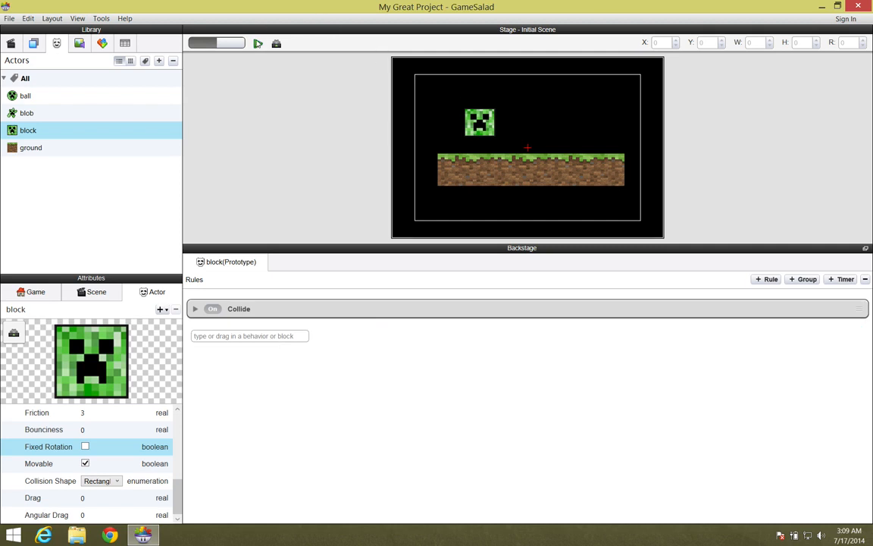
click(258, 43)
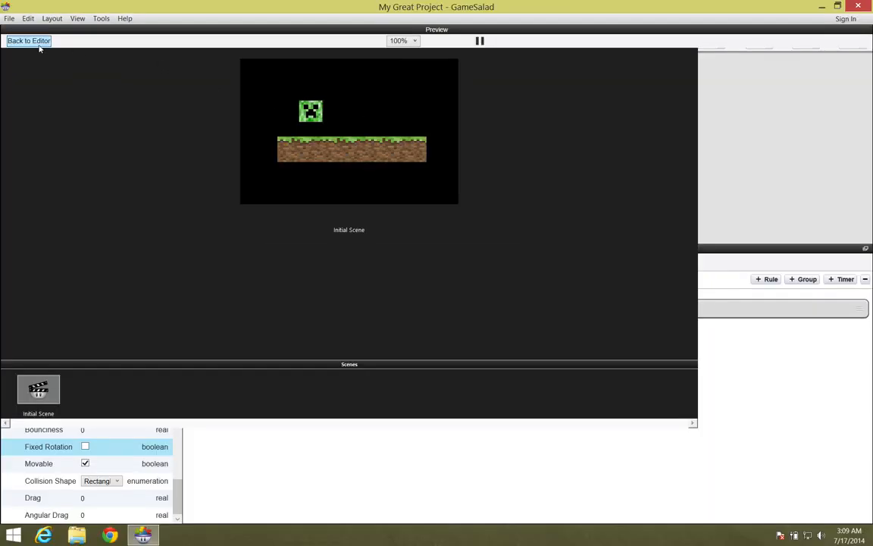
click(29, 41)
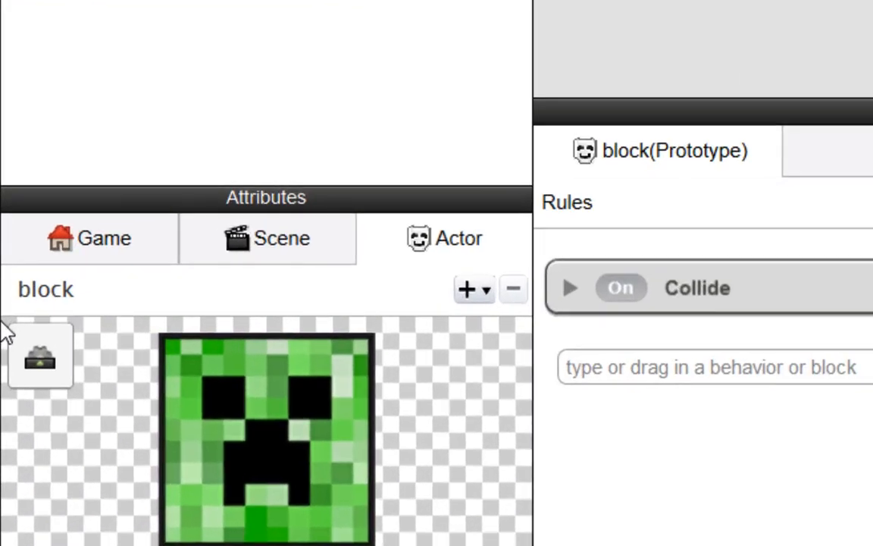
Set the X gravity of the Initial Scene to 100 in its scene attributes
click(282, 250)
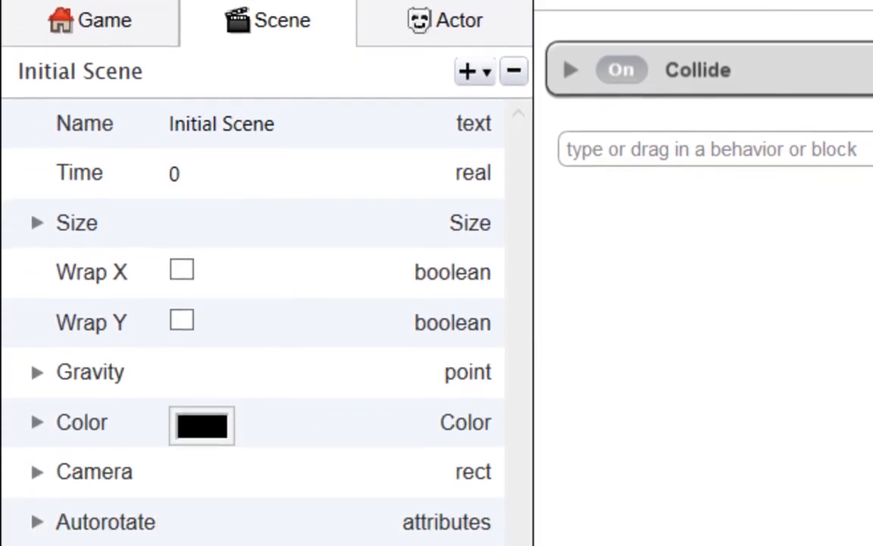
click(36, 373)
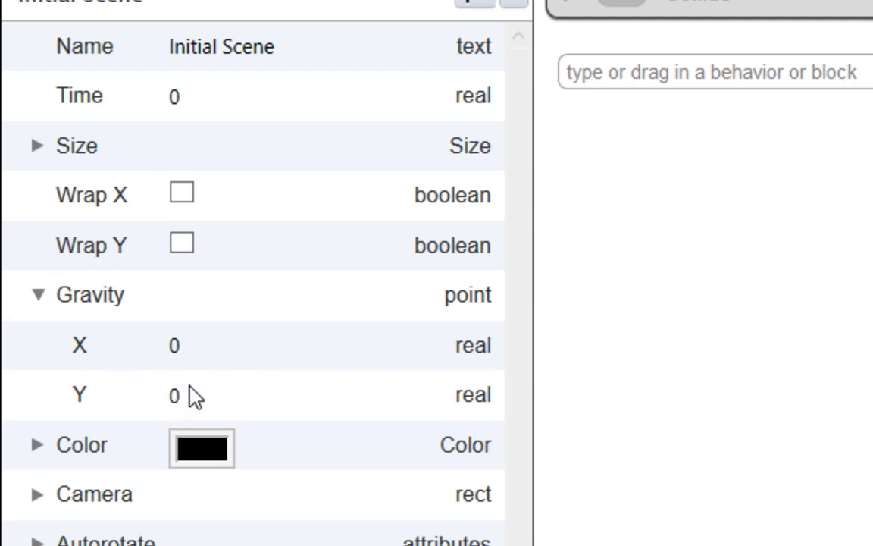
double_click(173, 350)
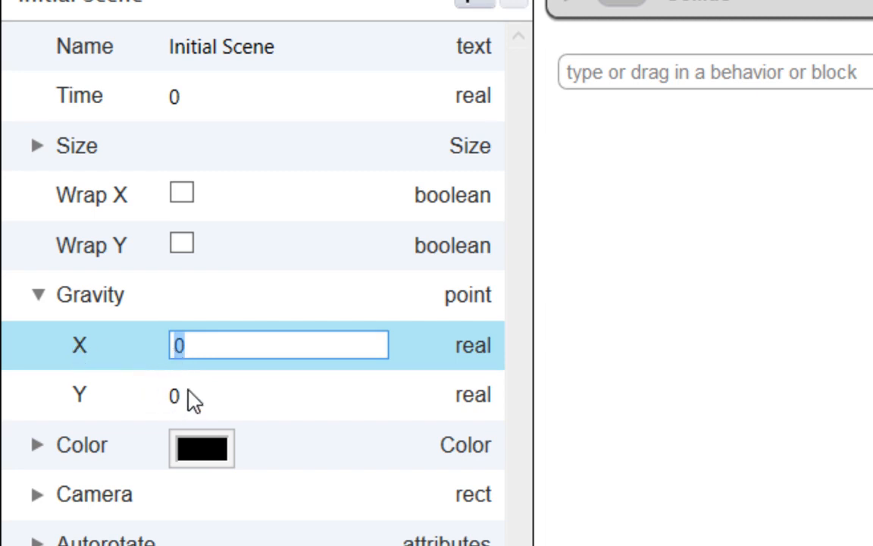
text(100)
key(Return)
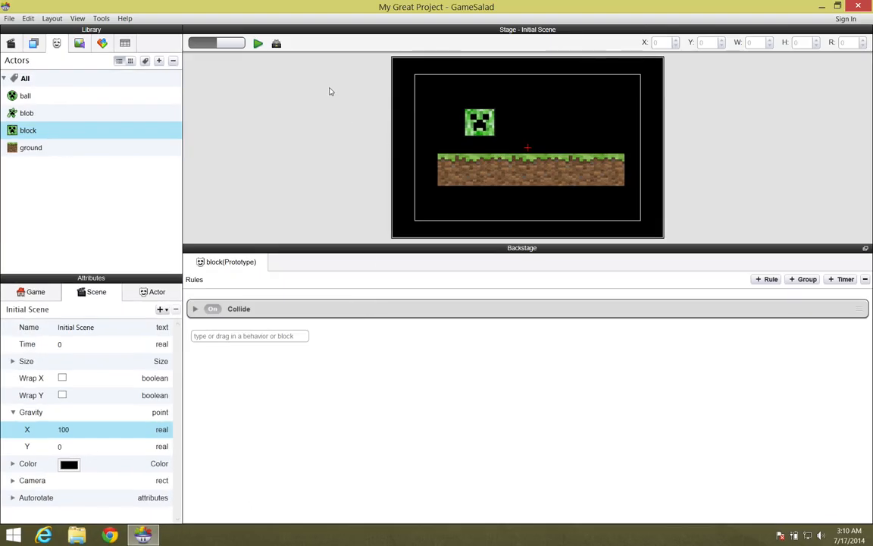
Preview the scene twice to see how the X gravity moves the block, returning to the editor each time
click(257, 44)
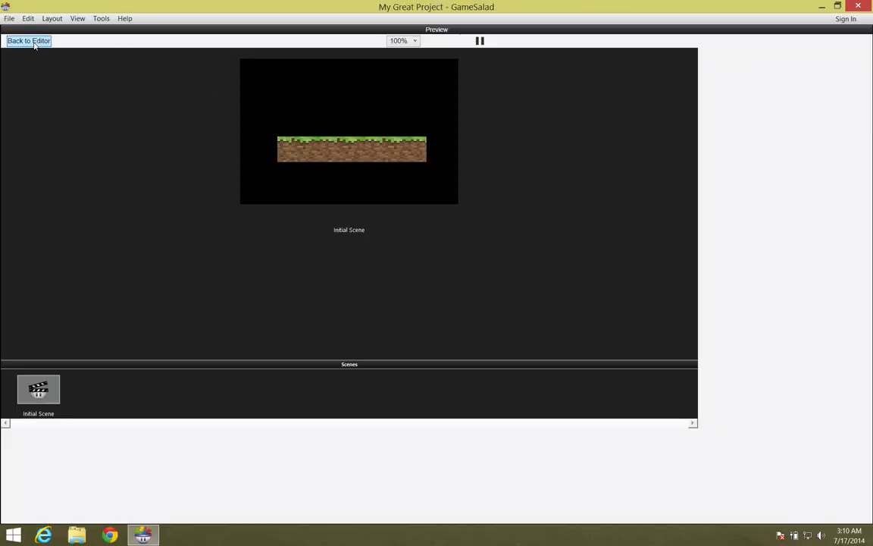
click(28, 39)
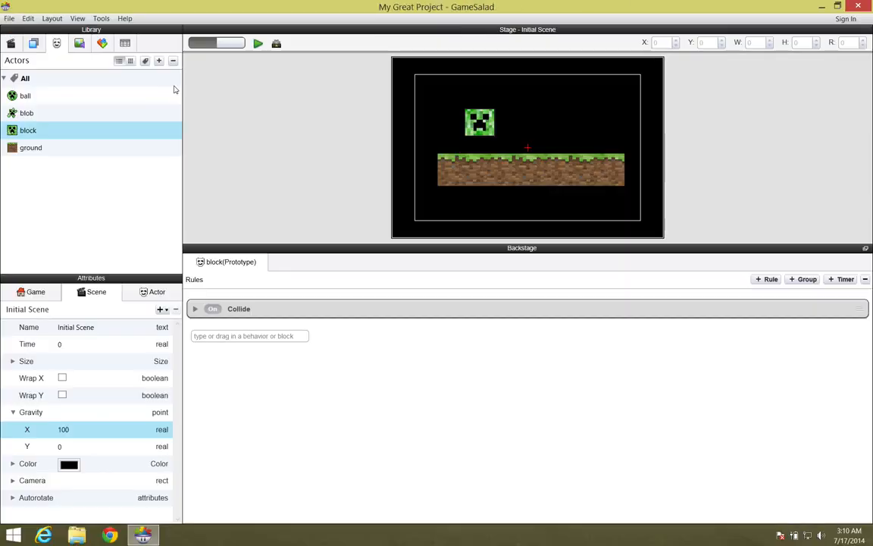
click(258, 43)
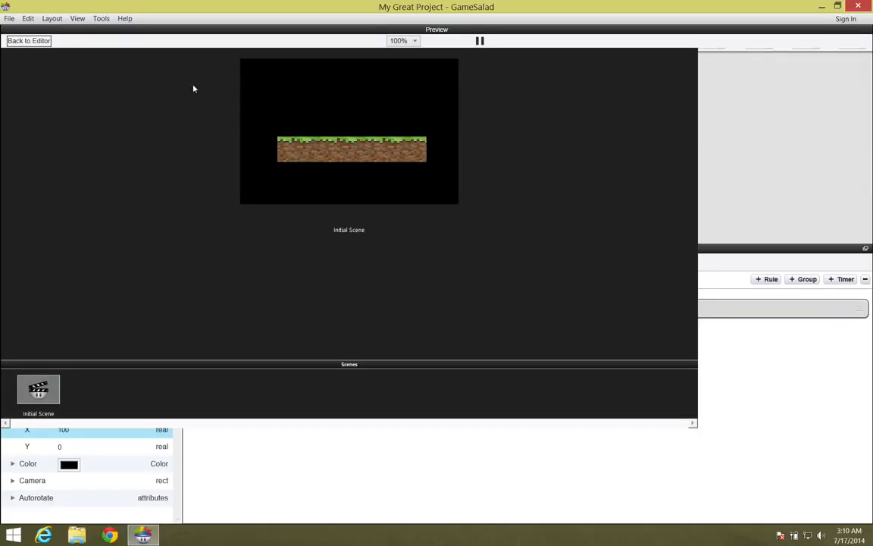
click(29, 39)
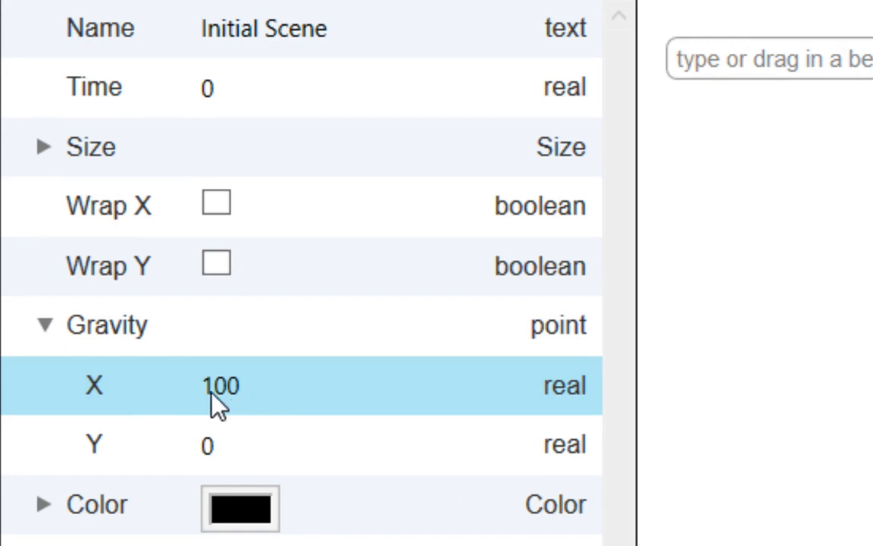
Set the scene's X gravity to -100 and preview the block's movement
click(229, 387)
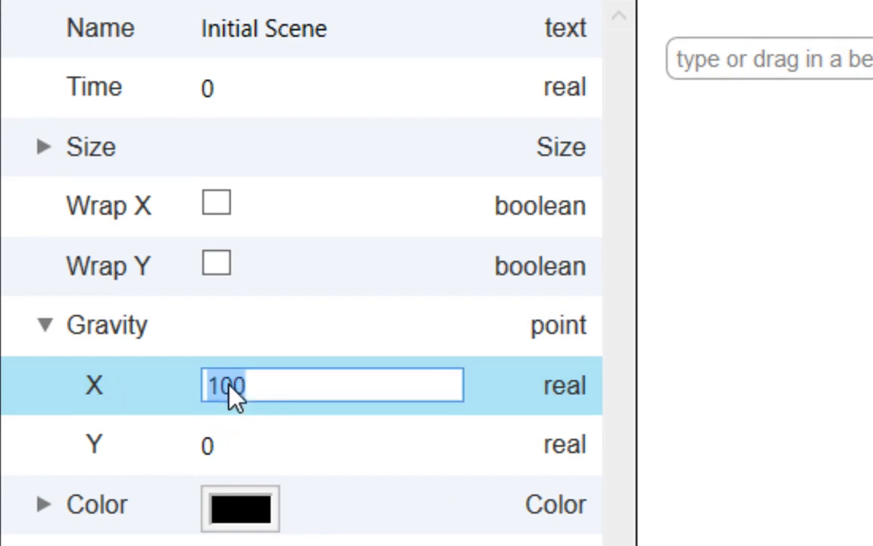
text(-100)
key(Return)
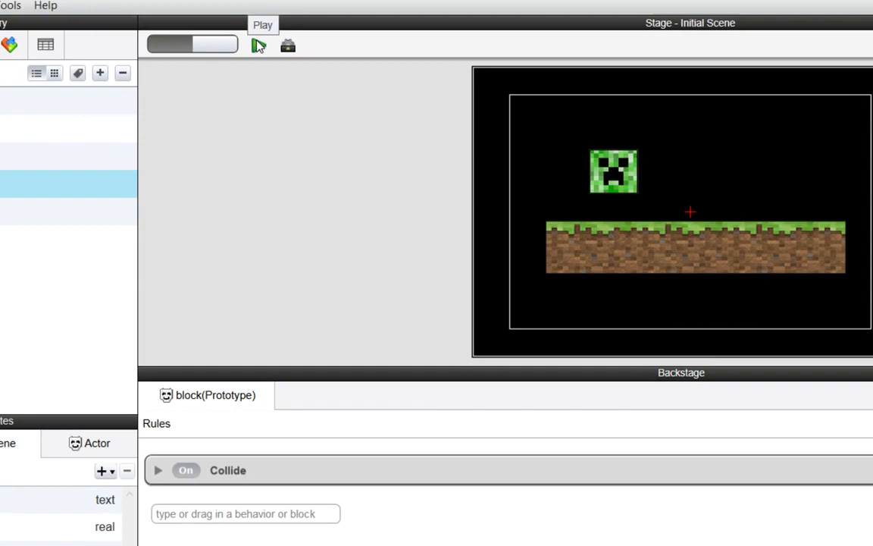
click(258, 45)
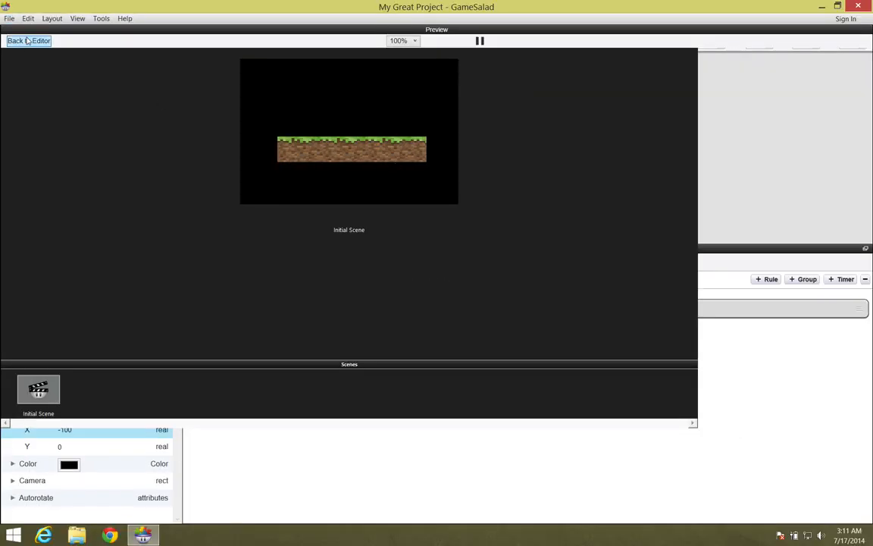
click(27, 38)
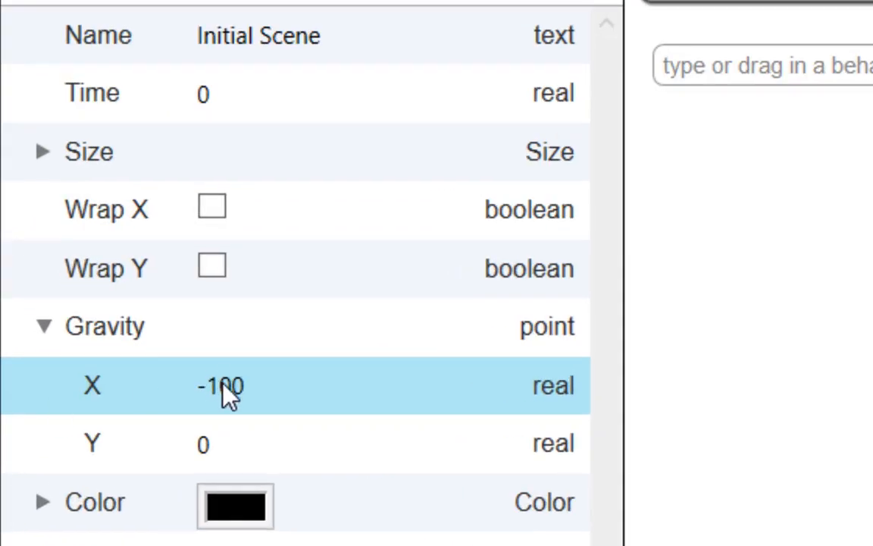
Set the scene's gravity to X 0 and Y -100, and preview the block's movement
double_click(228, 386)
text(0)
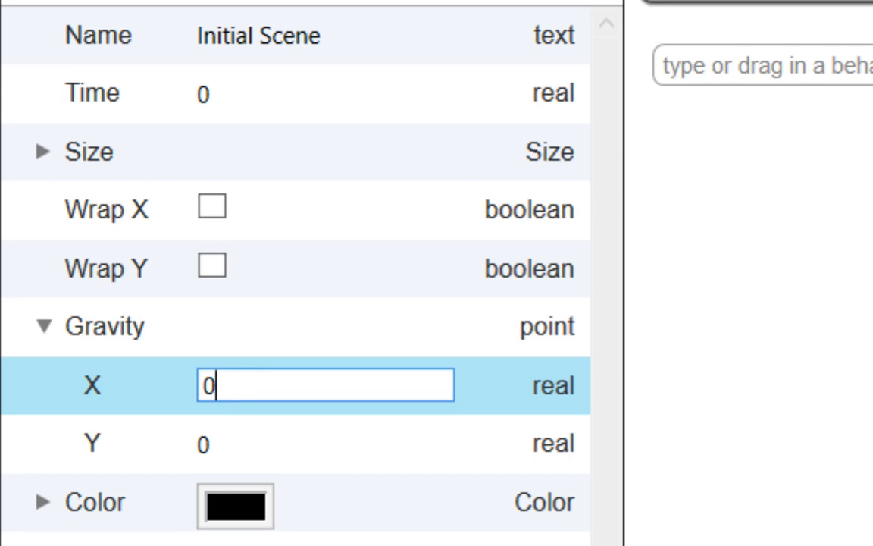
key(Return)
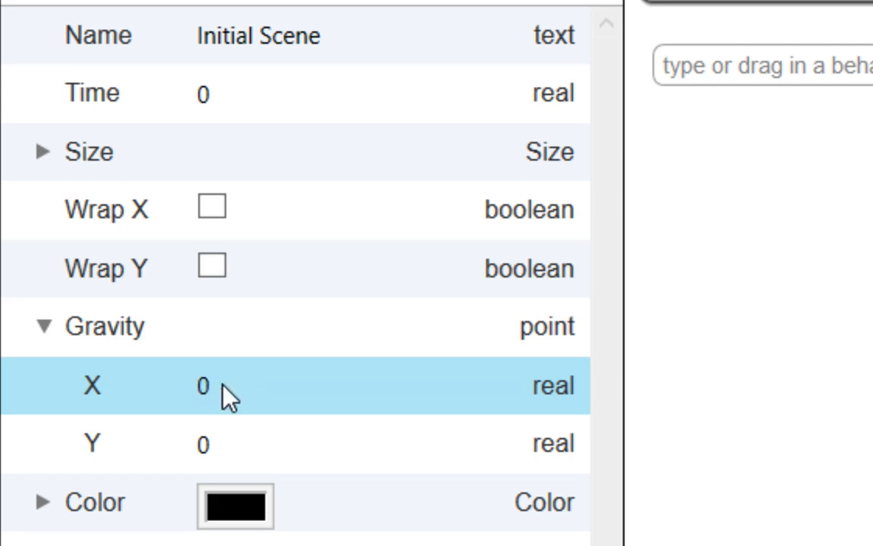
double_click(206, 443)
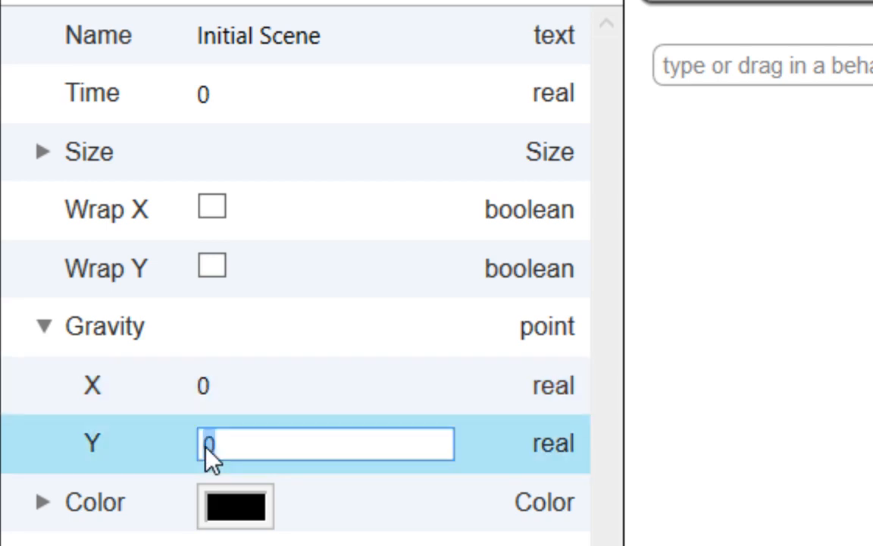
text(-100)
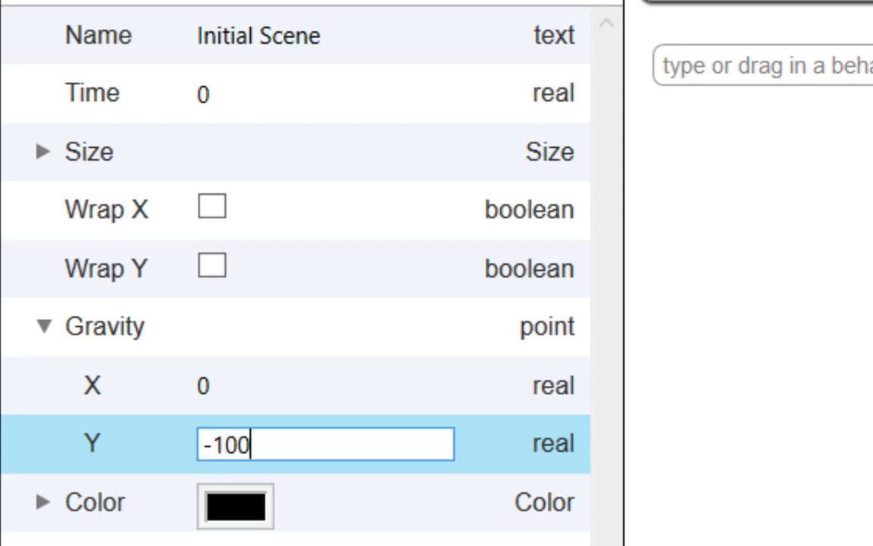
key(Return)
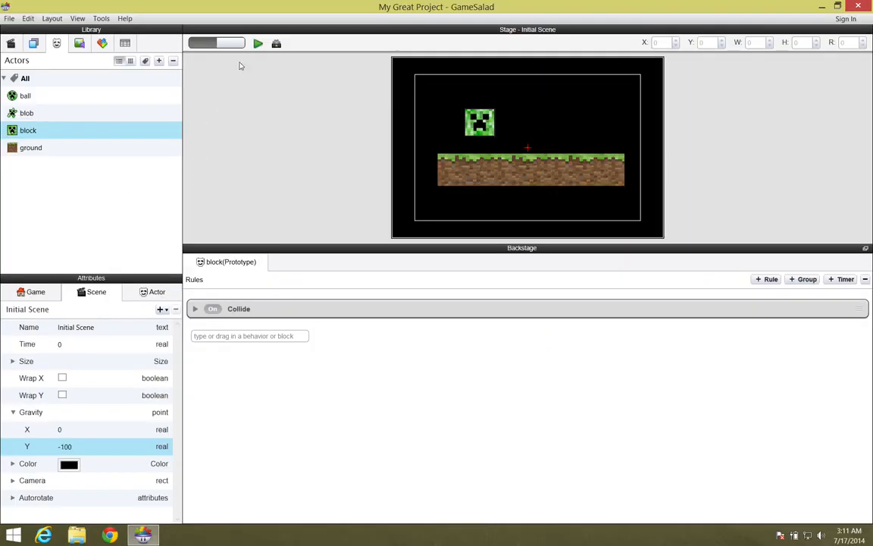
click(257, 42)
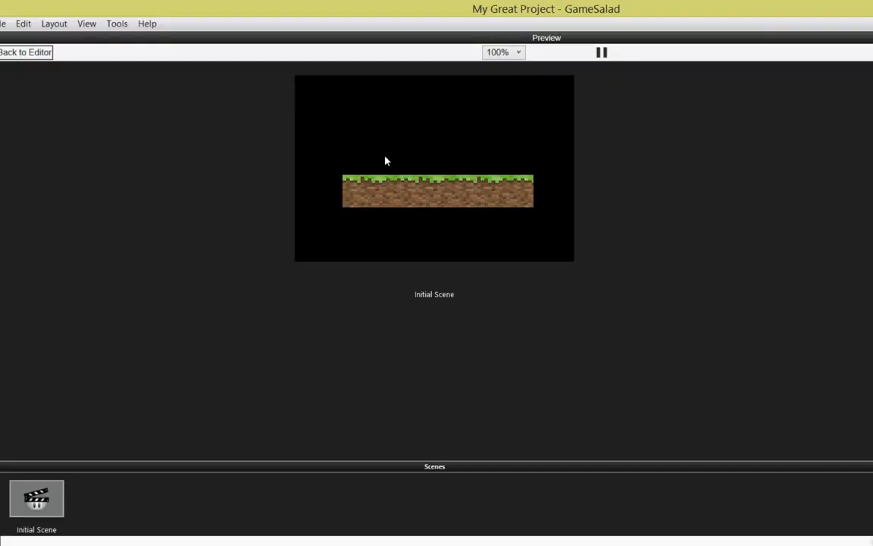
click(42, 55)
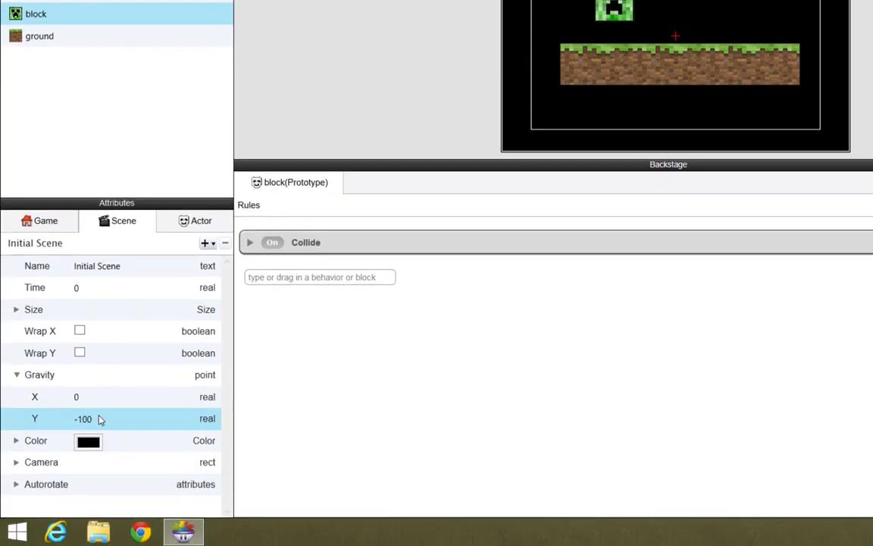
Set the scene's Y gravity to 100 and preview how the block behaves above the ground
click(86, 504)
key(BackSpace)
text(100)
key(Return)
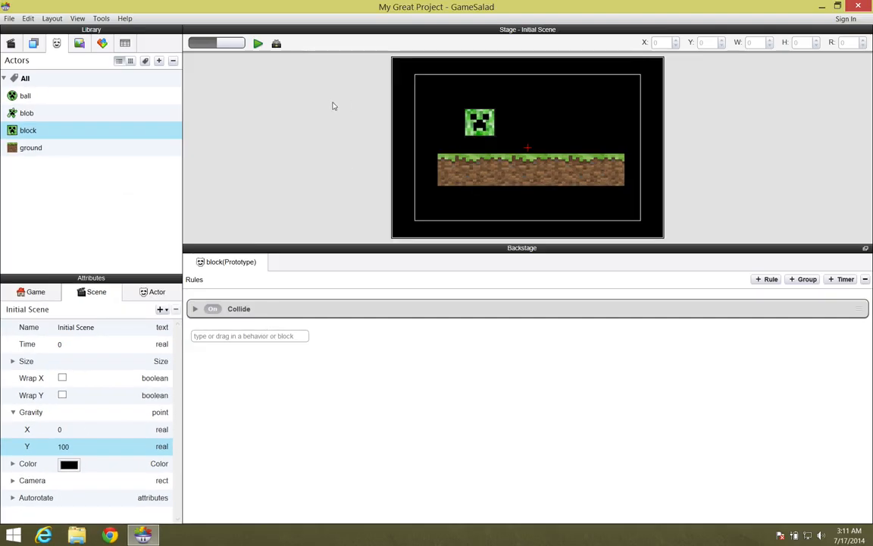
click(258, 43)
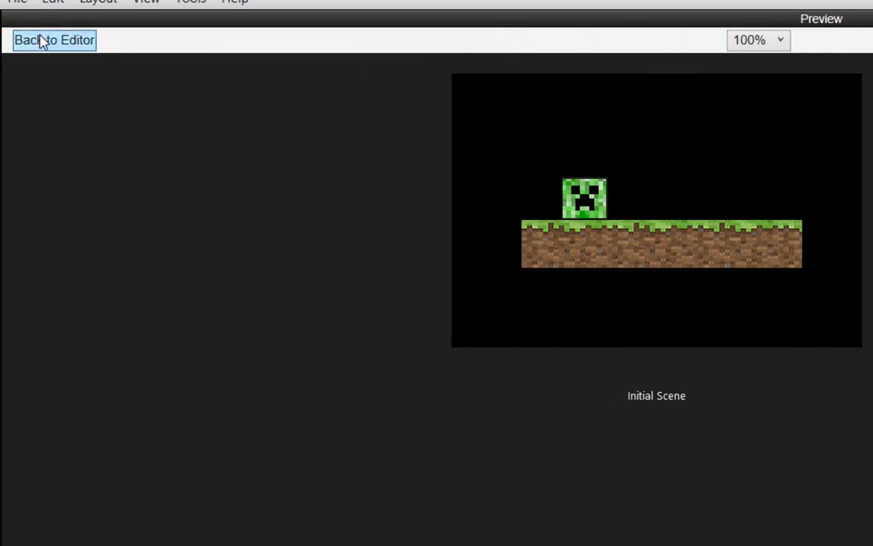
click(39, 39)
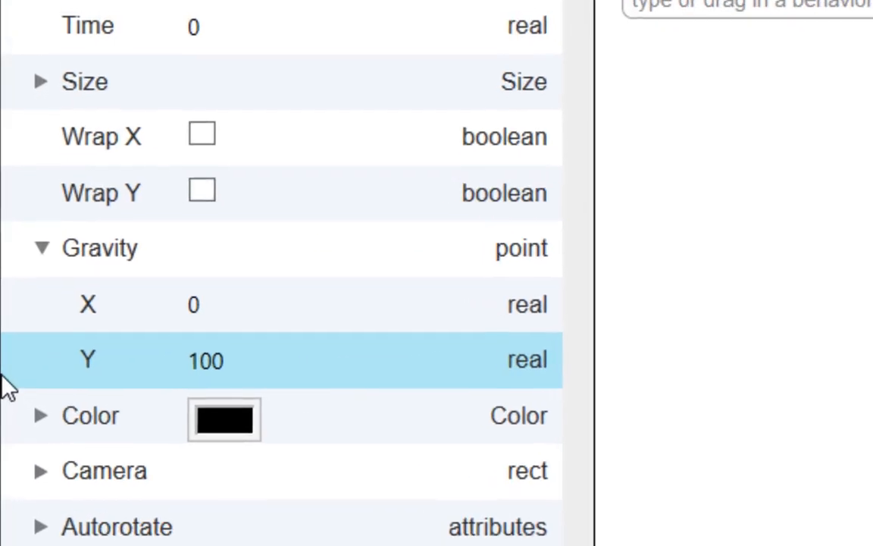
Set the scene's X gravity to -50 and preview the combined X and Y gravity on the block
click(196, 307)
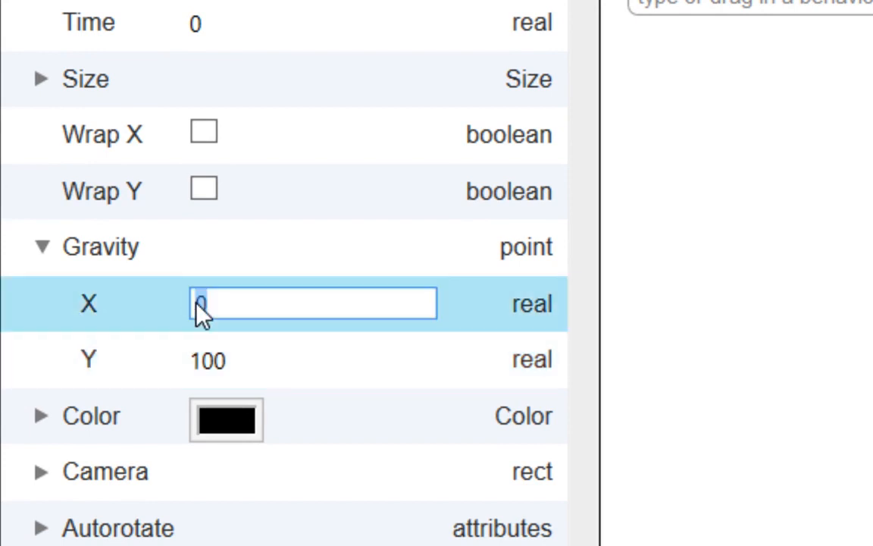
text(-10)
key(BackSpace)
key(BackSpace)
text(50)
key(Return)
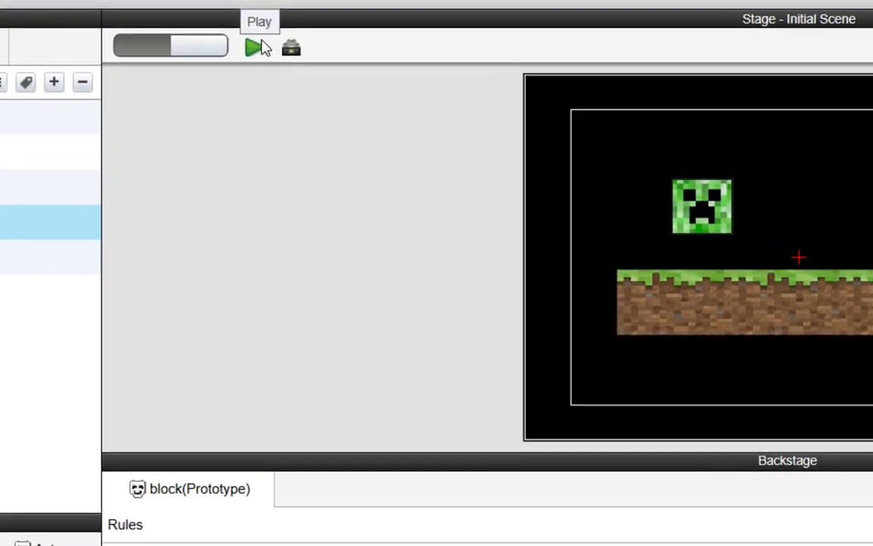
click(258, 46)
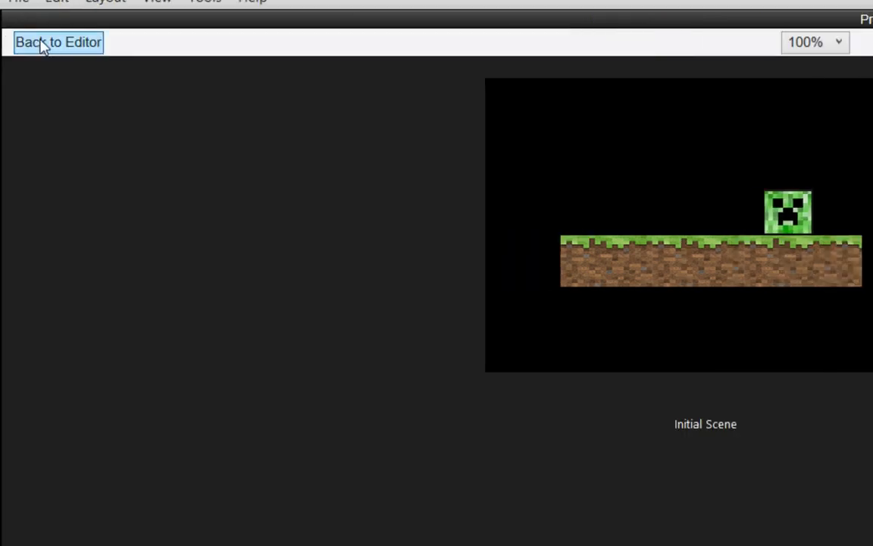
click(47, 46)
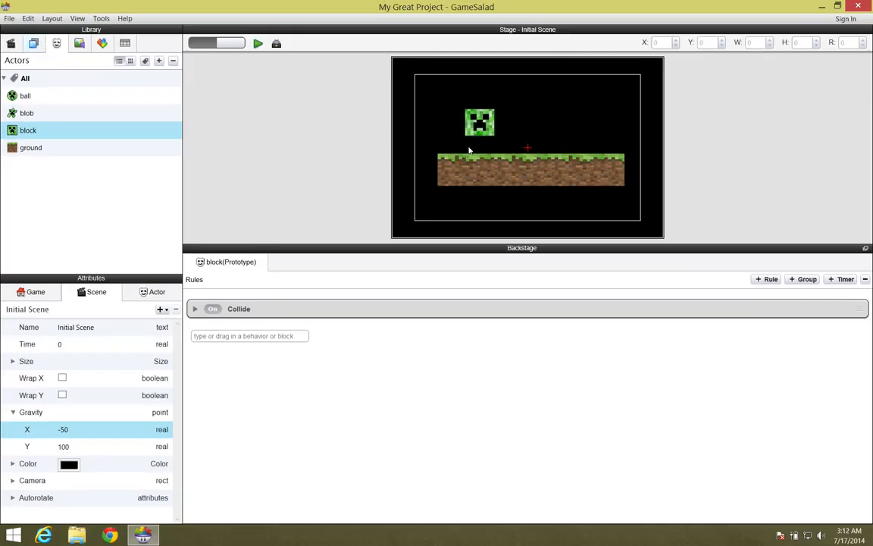
Move the ground to the scene's lower edge at about X 224, Y -1, stretched to about 494 wide
click(477, 179)
drag(478, 179, 383, 243)
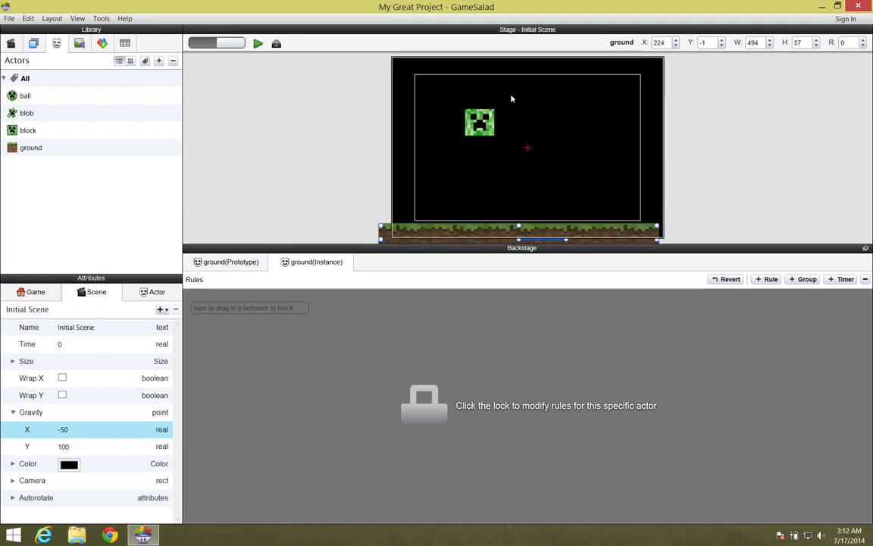
Move the block to the scene's upper-left corner at about X 25, Y 291, and preview the scene
click(489, 129)
drag(489, 131, 414, 83)
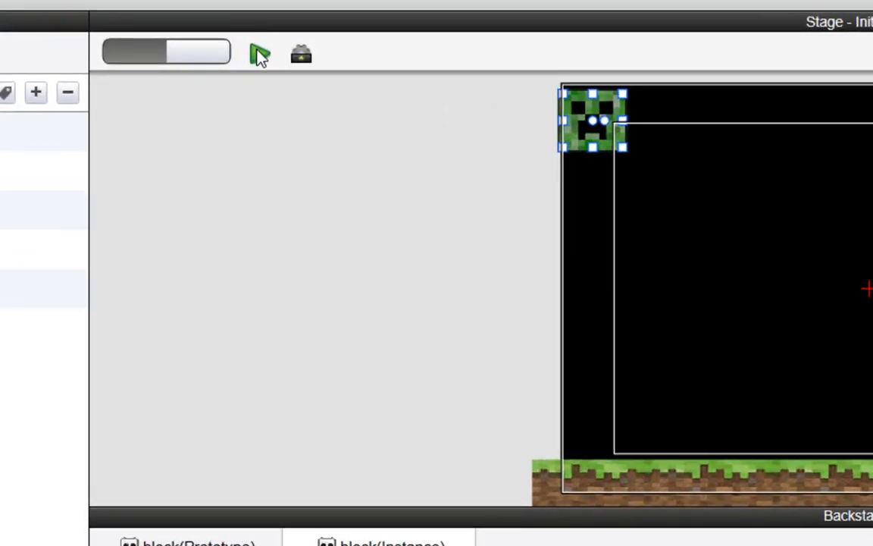
click(259, 56)
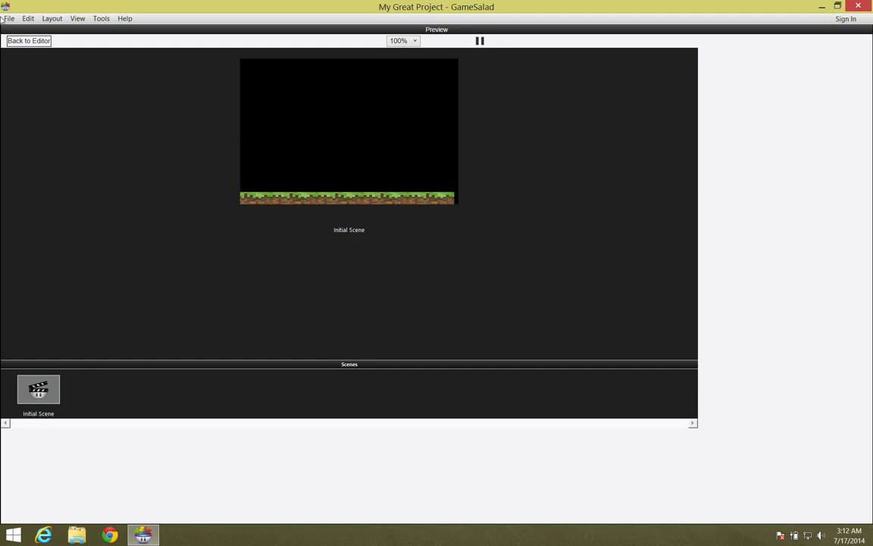
click(27, 40)
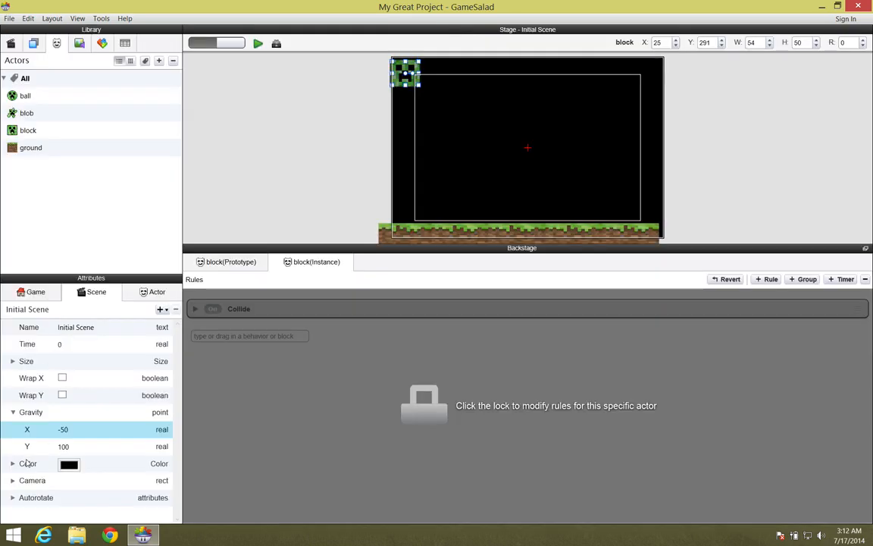